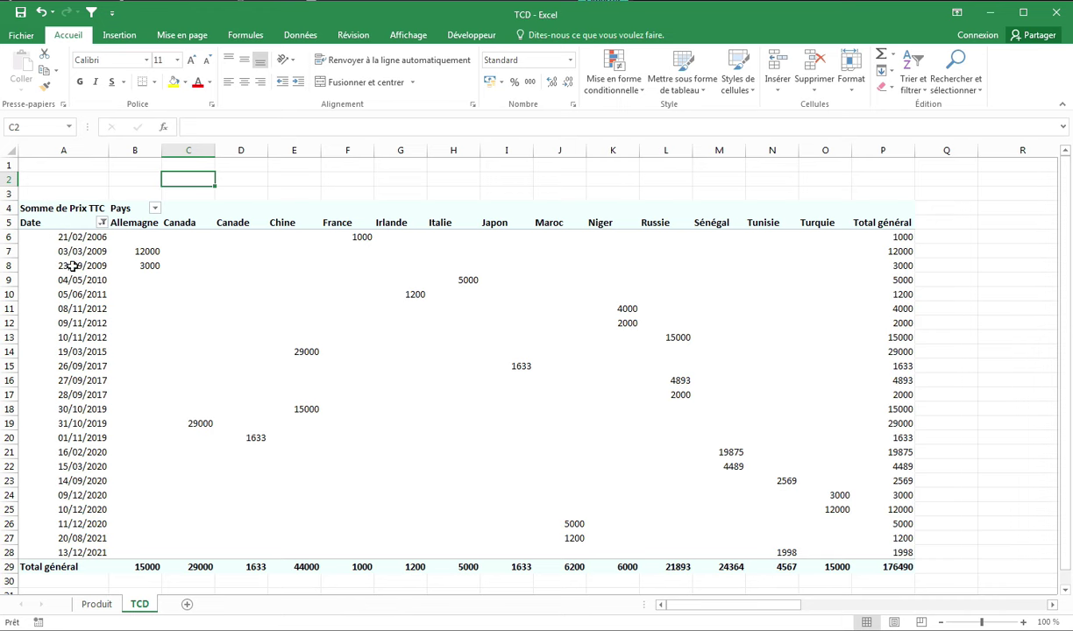
Try grouping the pivot table's Date field by Jours, Mois and Années, and undo that grouping
left_click(73, 266)
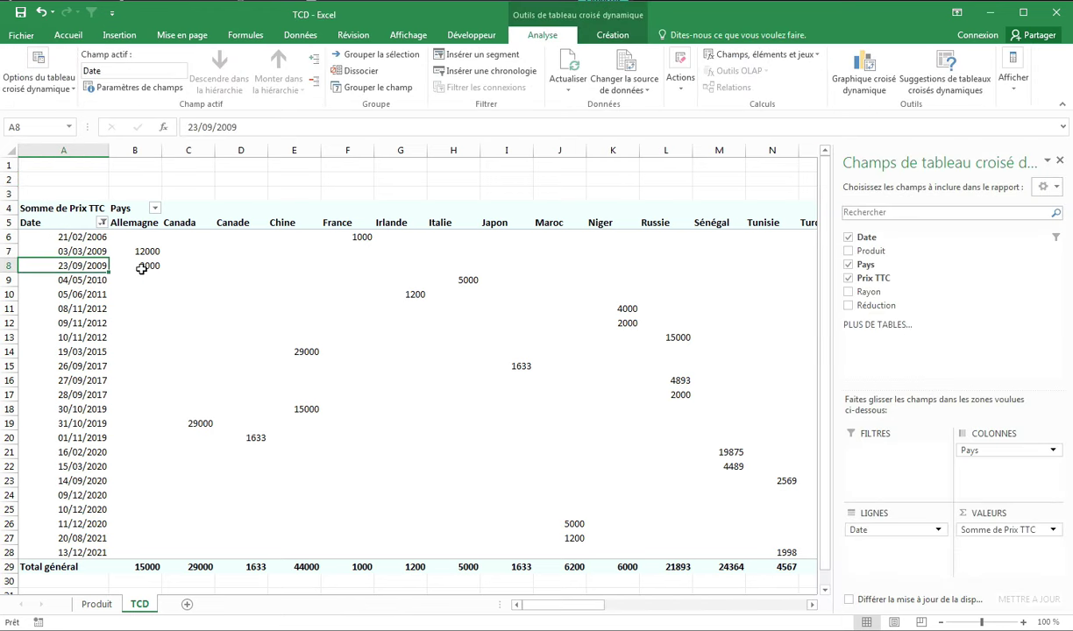
mouse_move(141, 268)
left_click(84, 309)
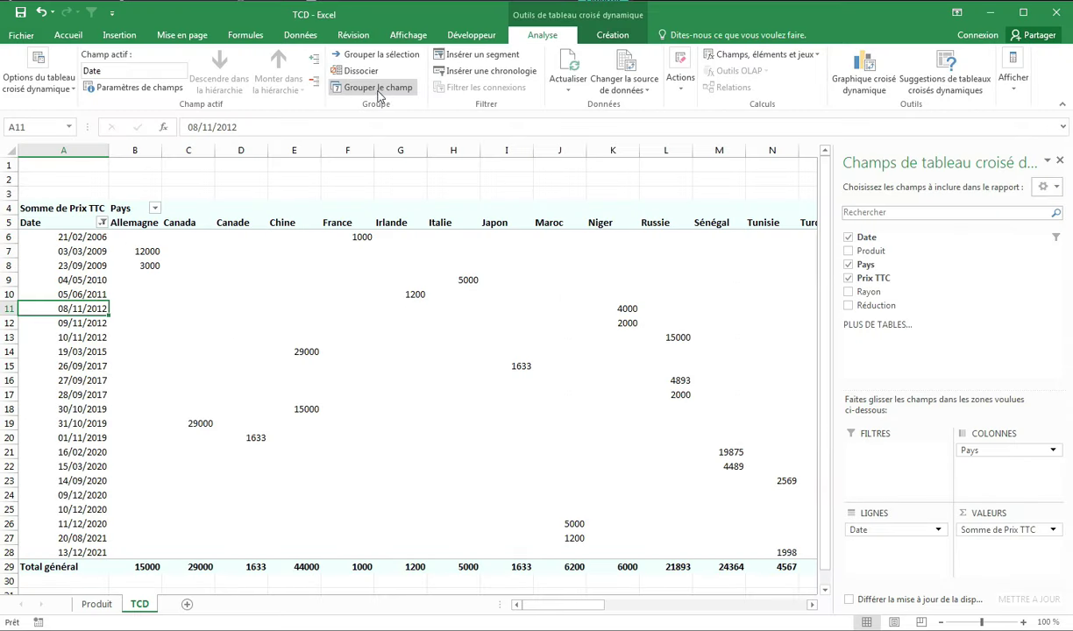
left_click(392, 89)
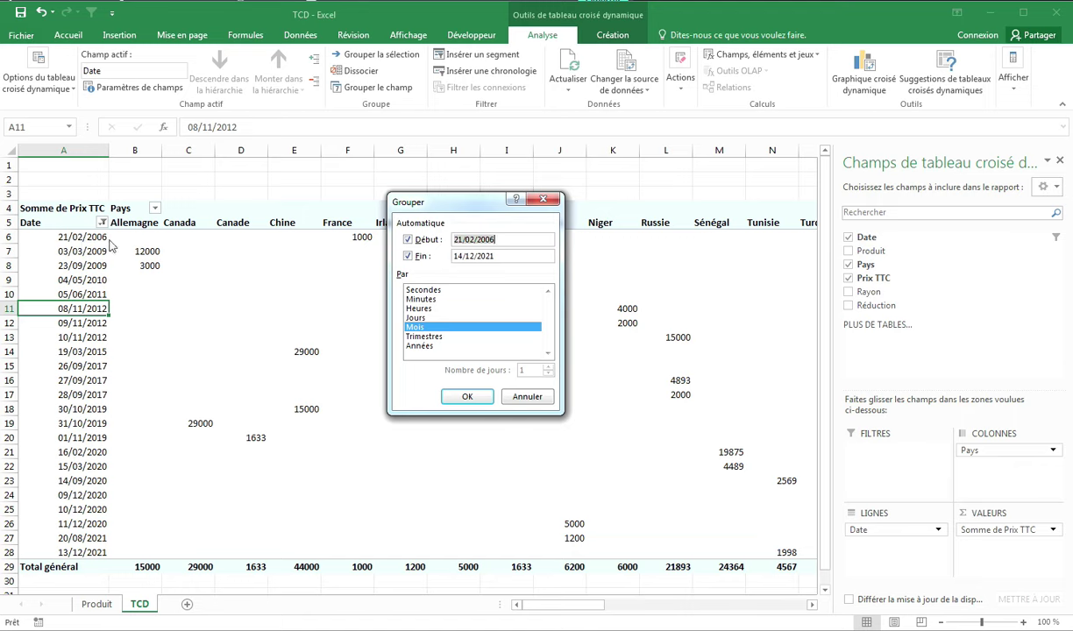
left_click(418, 346)
left_click(417, 317)
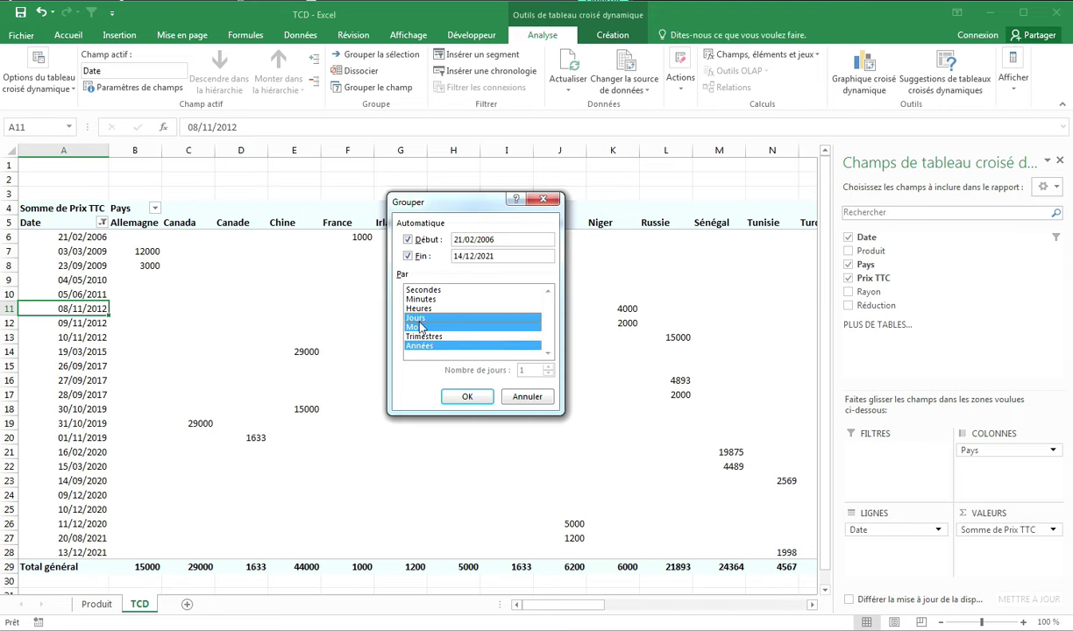
left_click(469, 397)
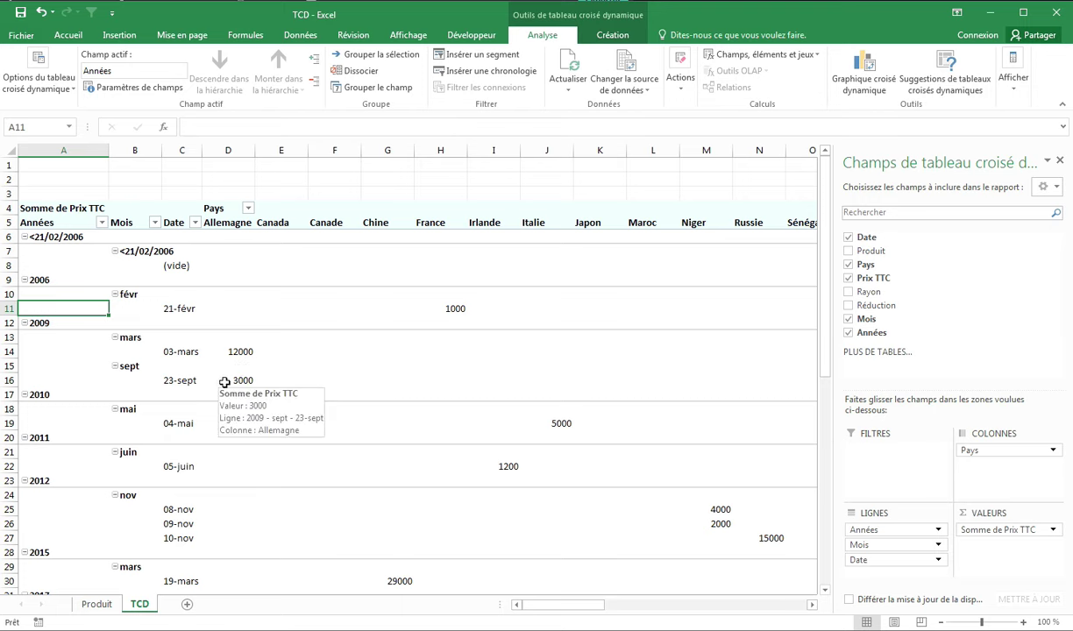
key("ctrl+z")
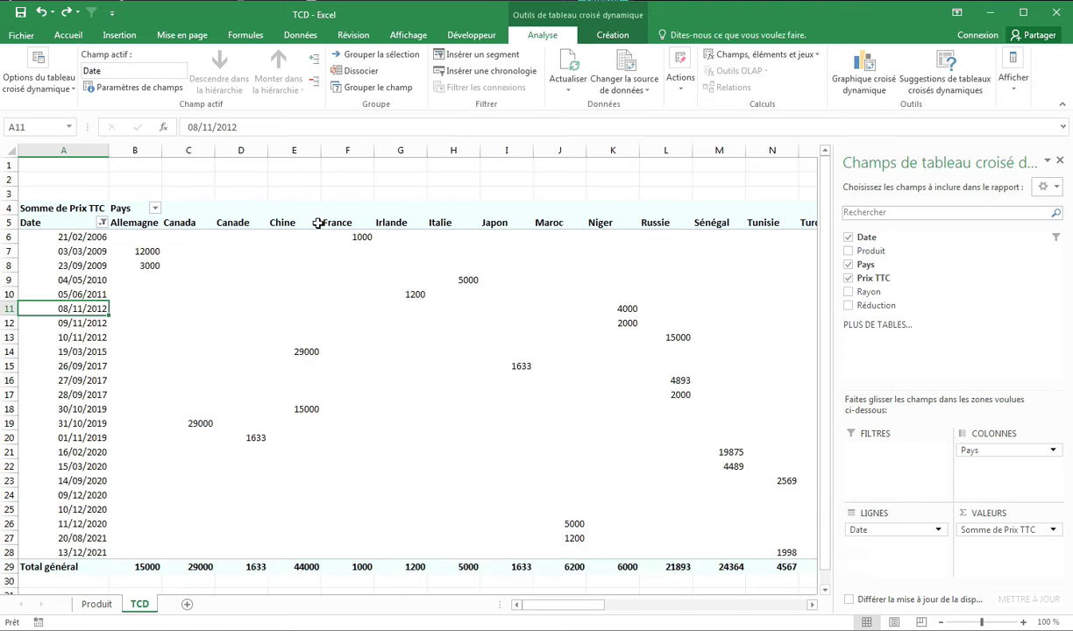
Group the pivot table's Date row field by Mois only
left_click(352, 87)
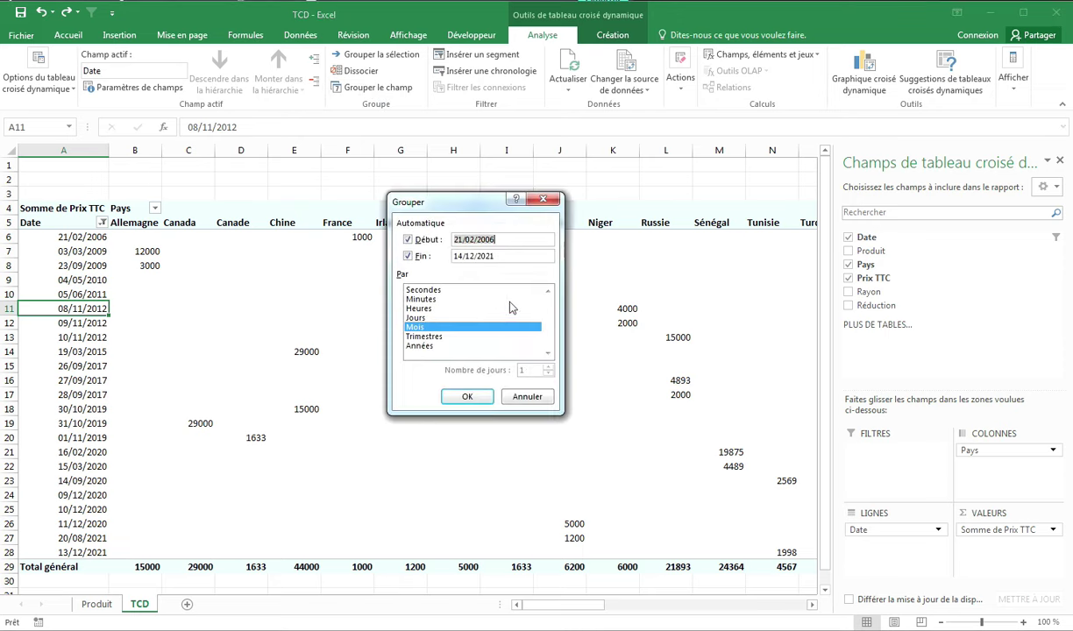
left_click(460, 396)
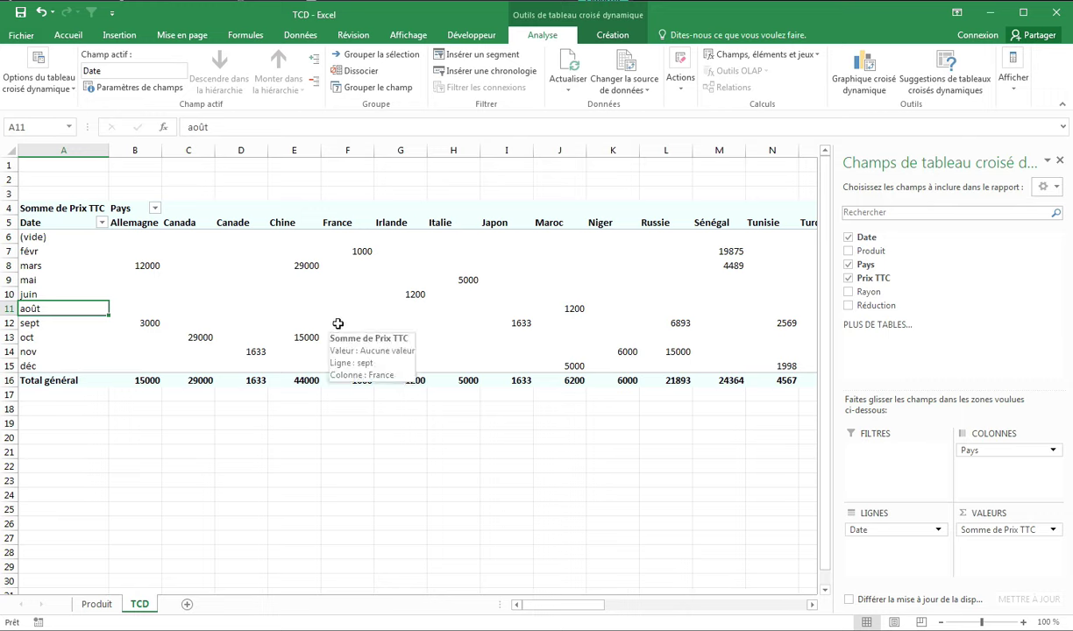
Try ungrouping the month rows from févr to déc, and undo the ungrouping
left_click_drag(49, 248, 49, 361)
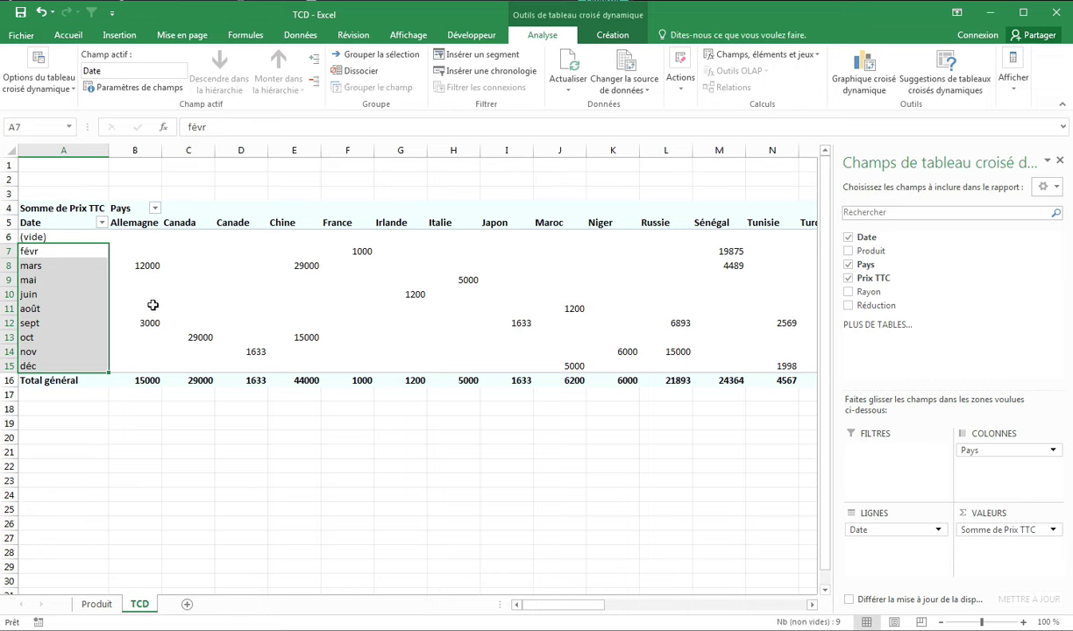
mouse_move(159, 290)
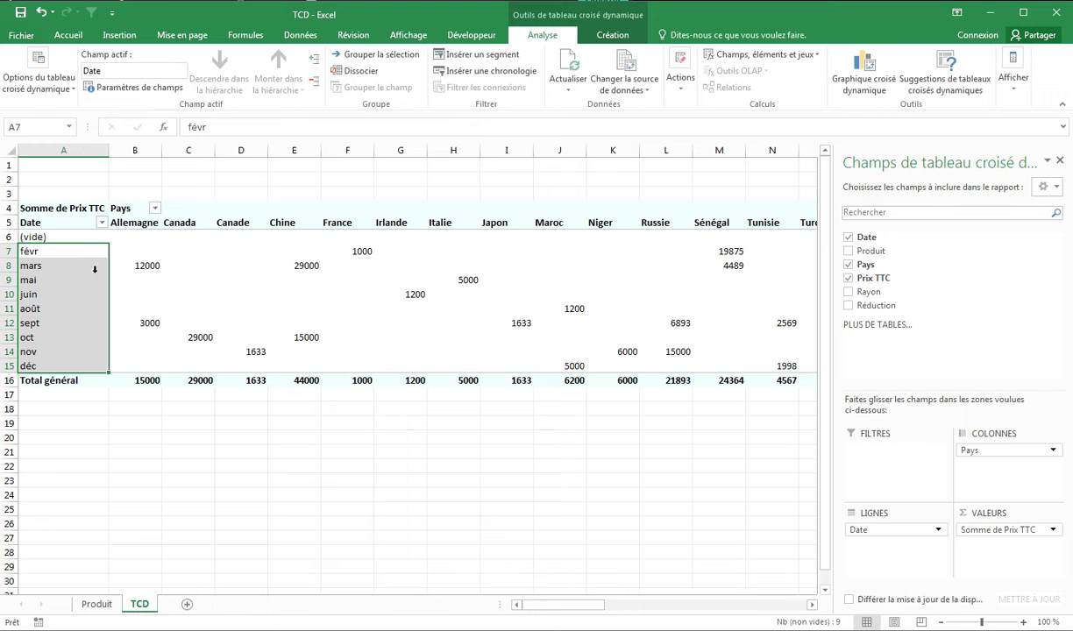
left_click(360, 73)
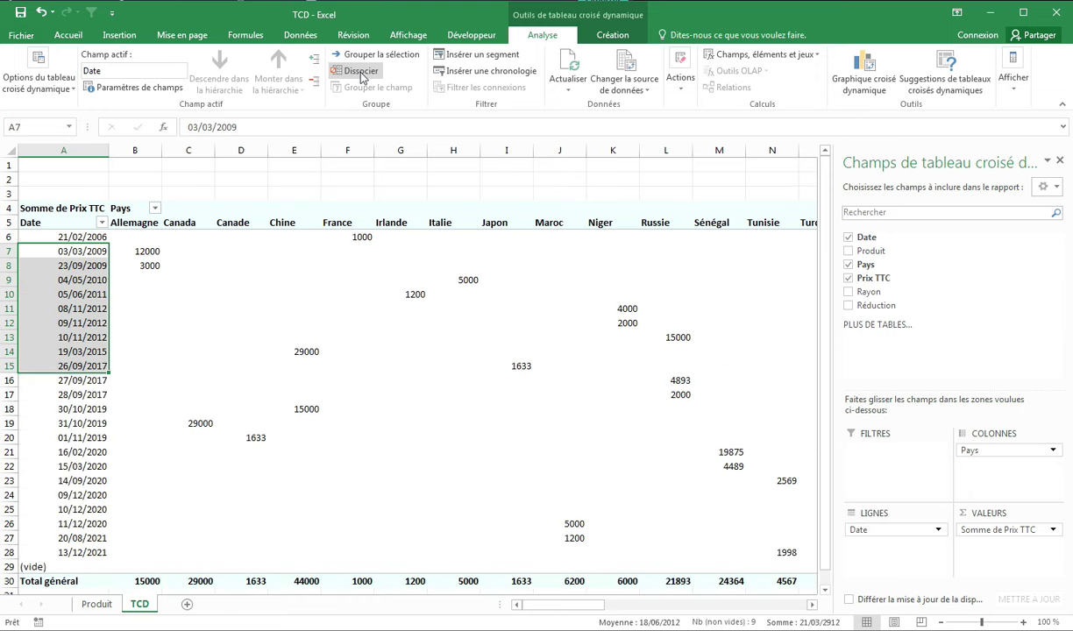
key("ctrl+z")
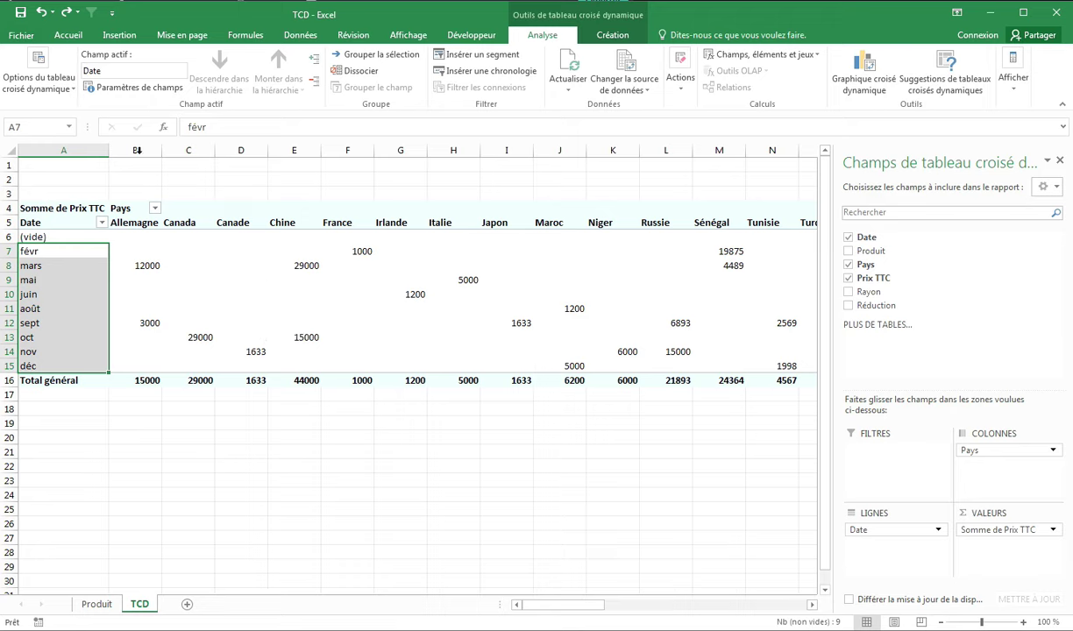
left_click_drag(131, 150, 544, 152)
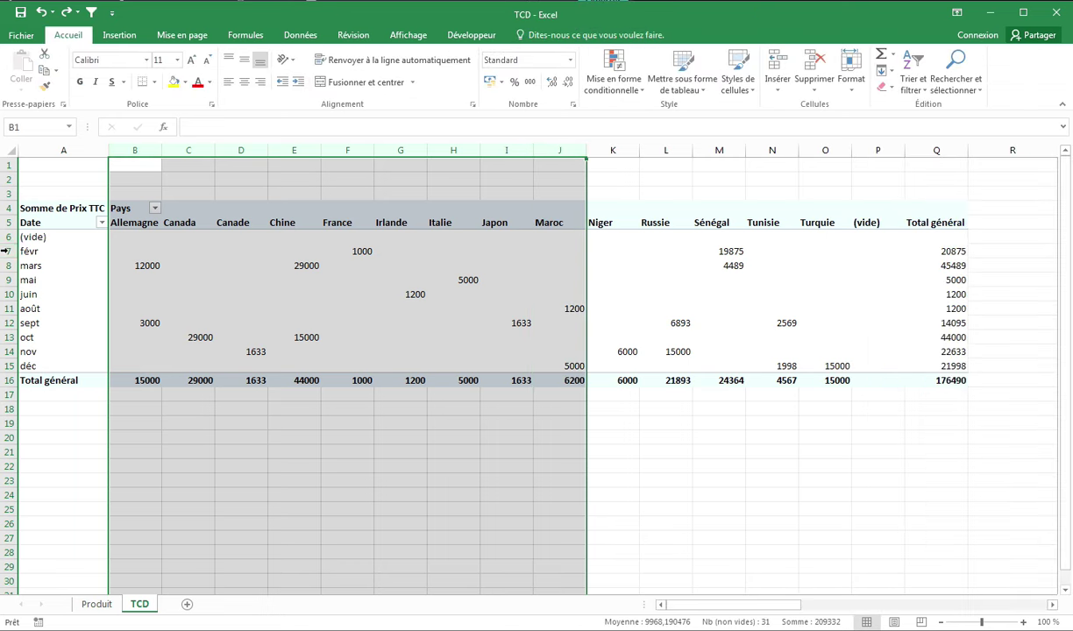
left_click_drag(9, 251, 41, 358)
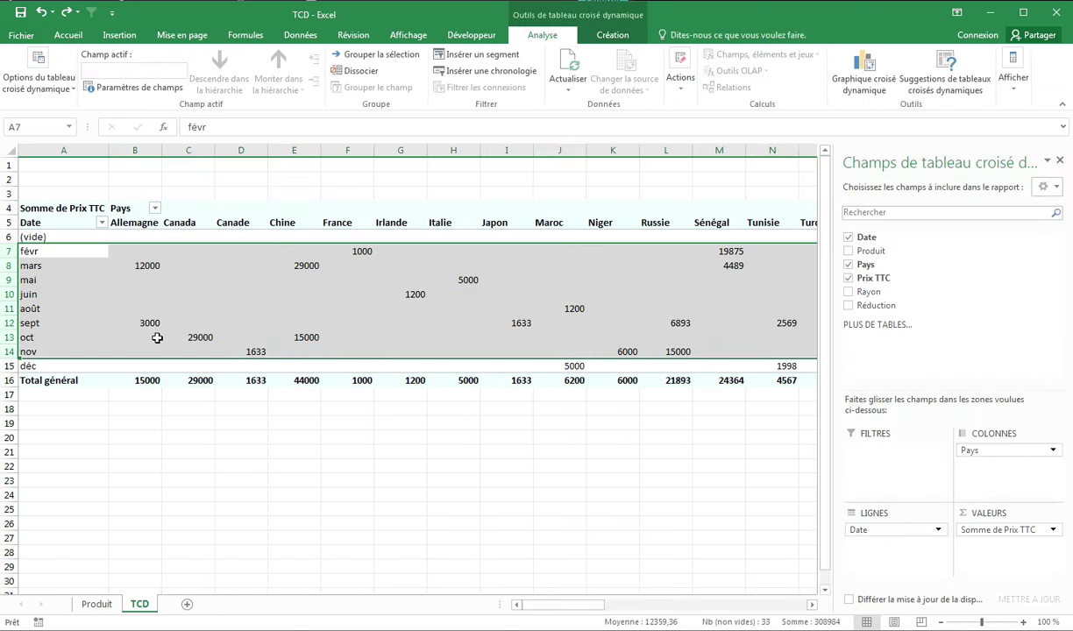
left_click(221, 293)
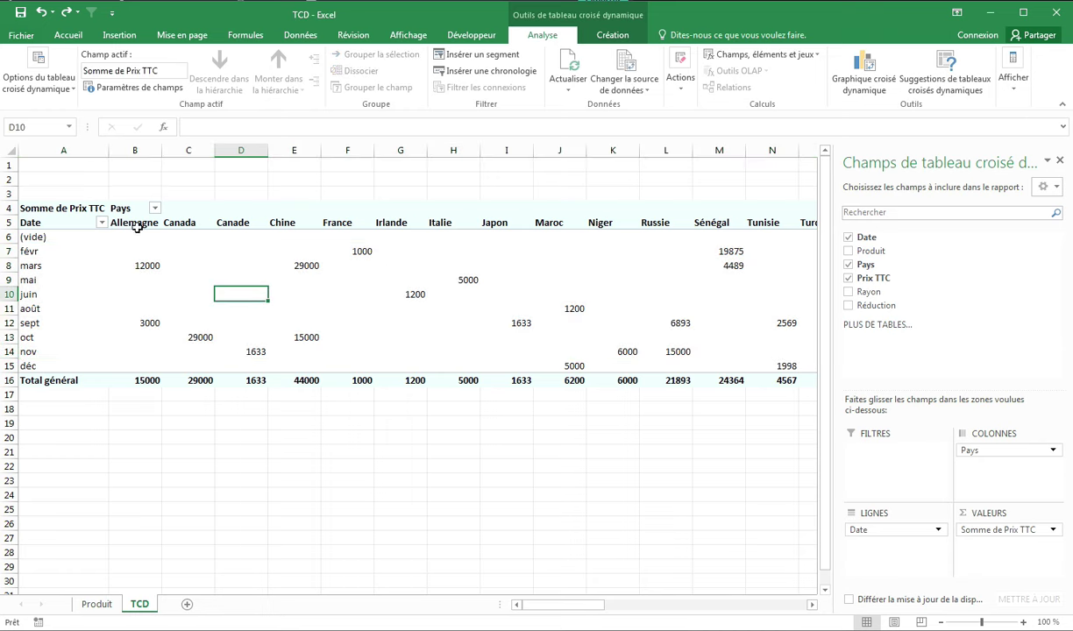
Group the country columns from Allemagne to Italie in the pivot table and collapse the new group
left_click_drag(127, 222, 425, 233)
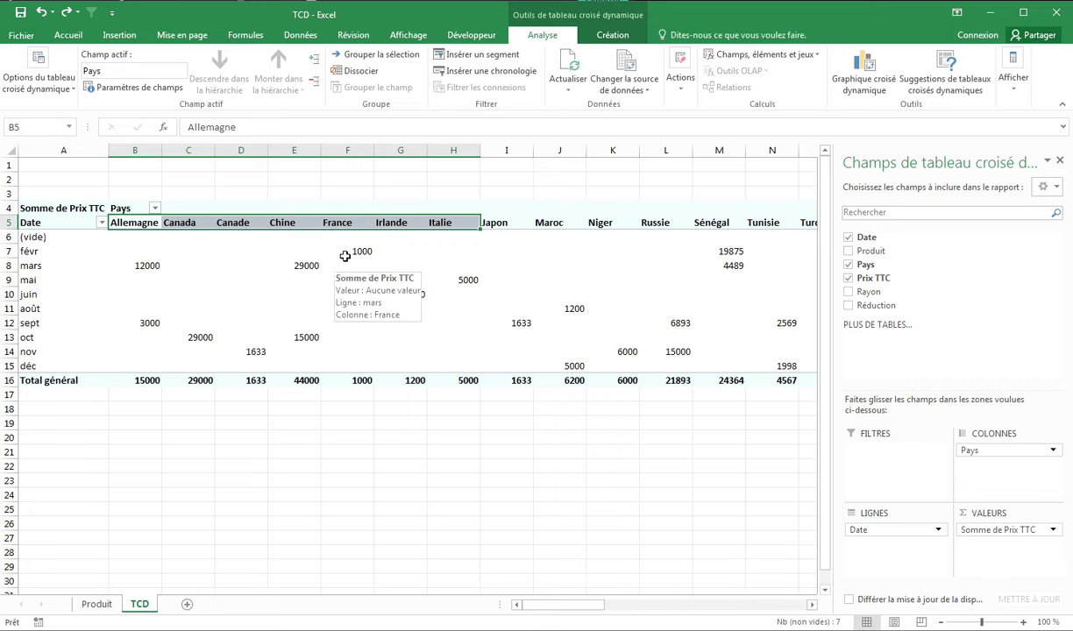
left_click(394, 58)
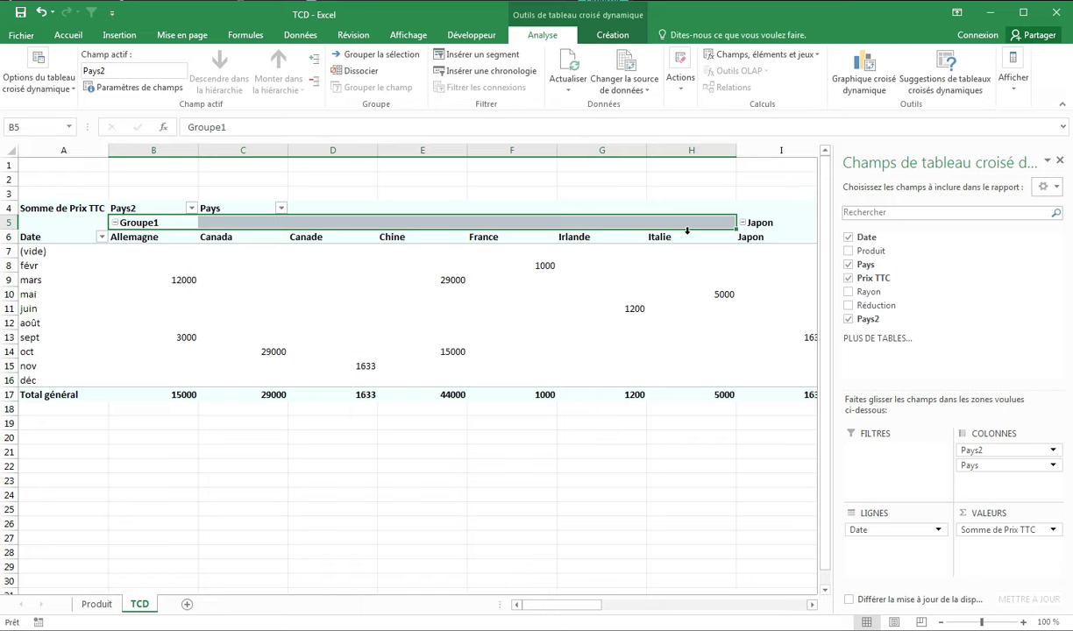
left_click(115, 223)
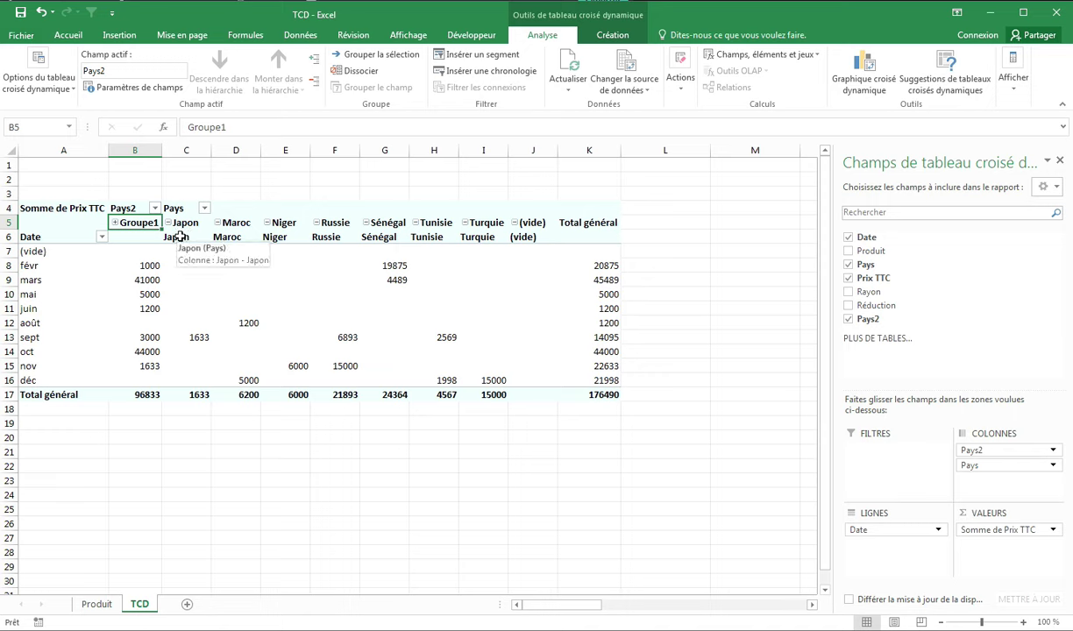
Group the Japon, Maroc, Niger and Russie columns into a second country group and collapse it
left_click_drag(177, 238, 354, 237)
left_click(377, 55)
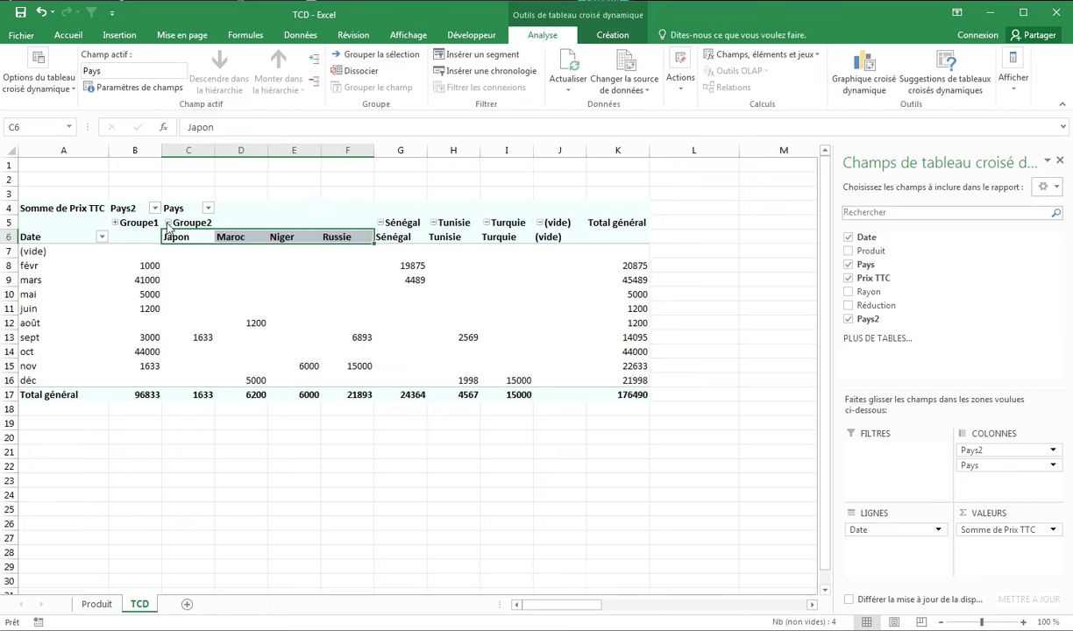
left_click(164, 223)
Group the Sénégal, Tunisie and Turquie columns into a third country group and collapse it
left_click_drag(232, 237, 346, 230)
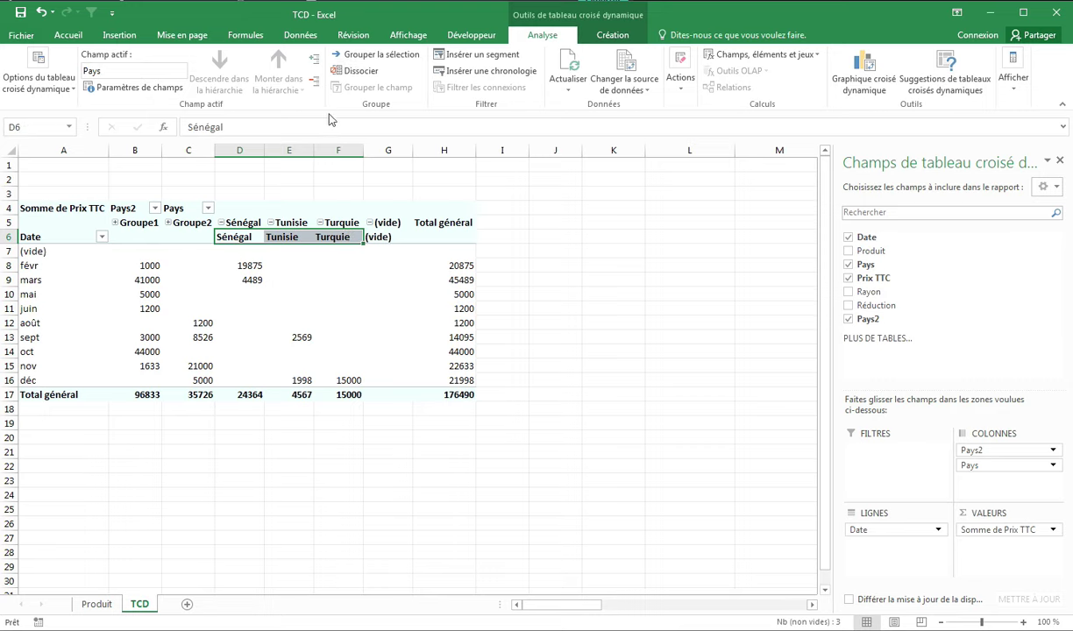
left_click(379, 58)
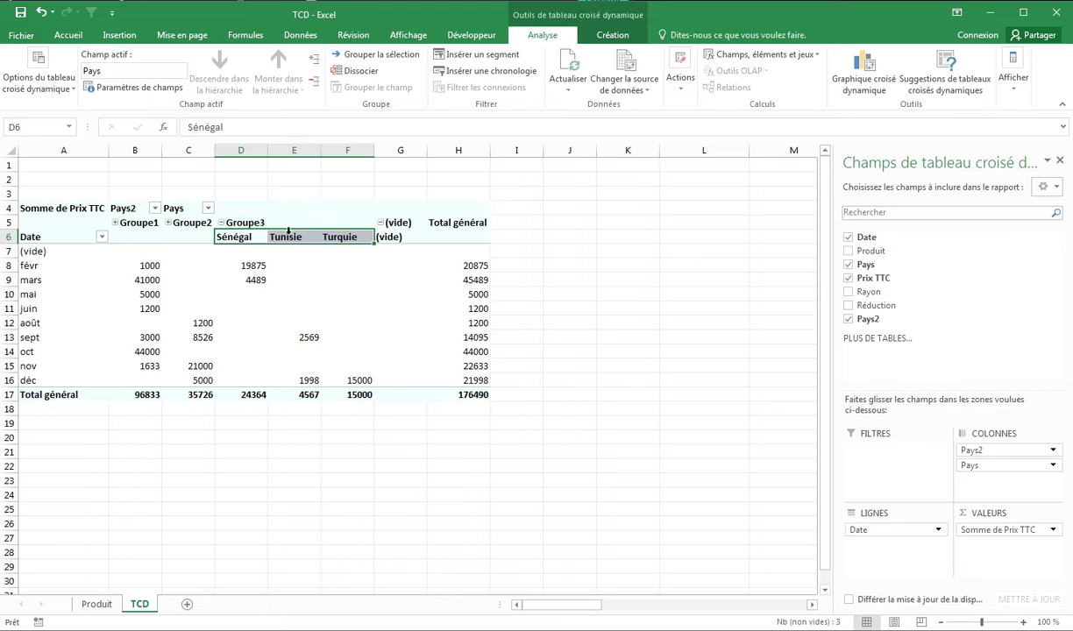
left_click(222, 223)
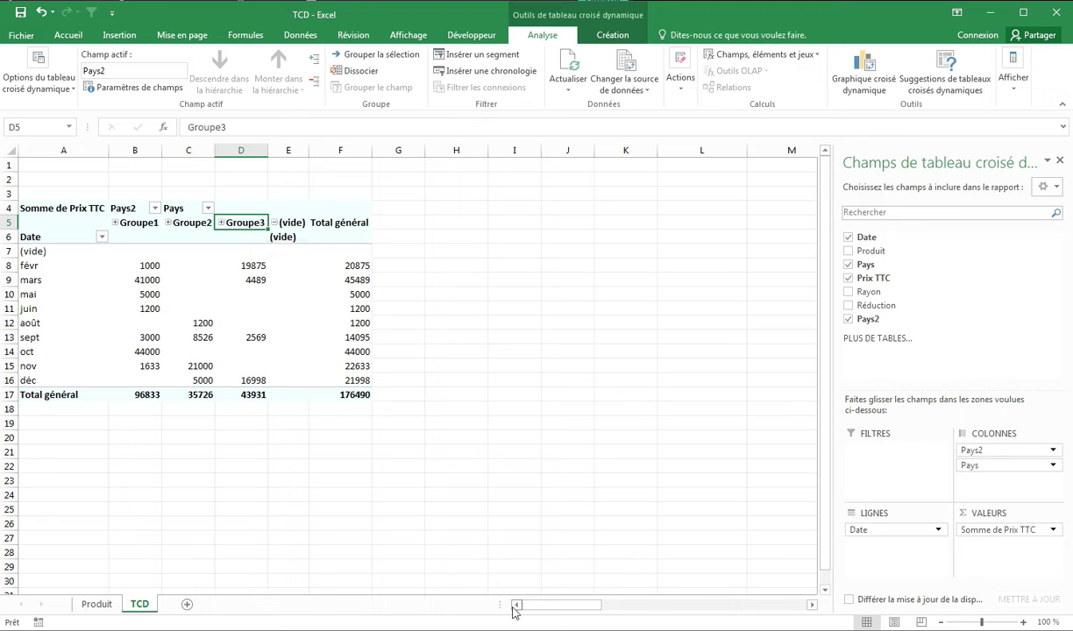
Toggle Groupe3 to compare its combined and per-country values, leaving the Sénégal, Tunisie and Turquie columns expanded
left_click_drag(531, 611, 482, 601)
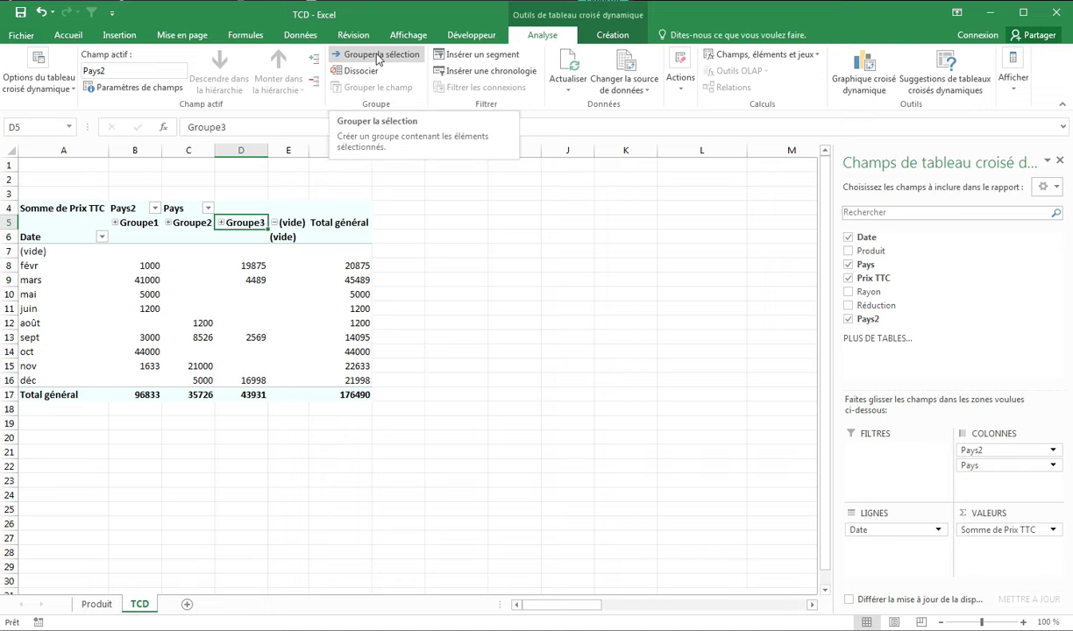
left_click(220, 222)
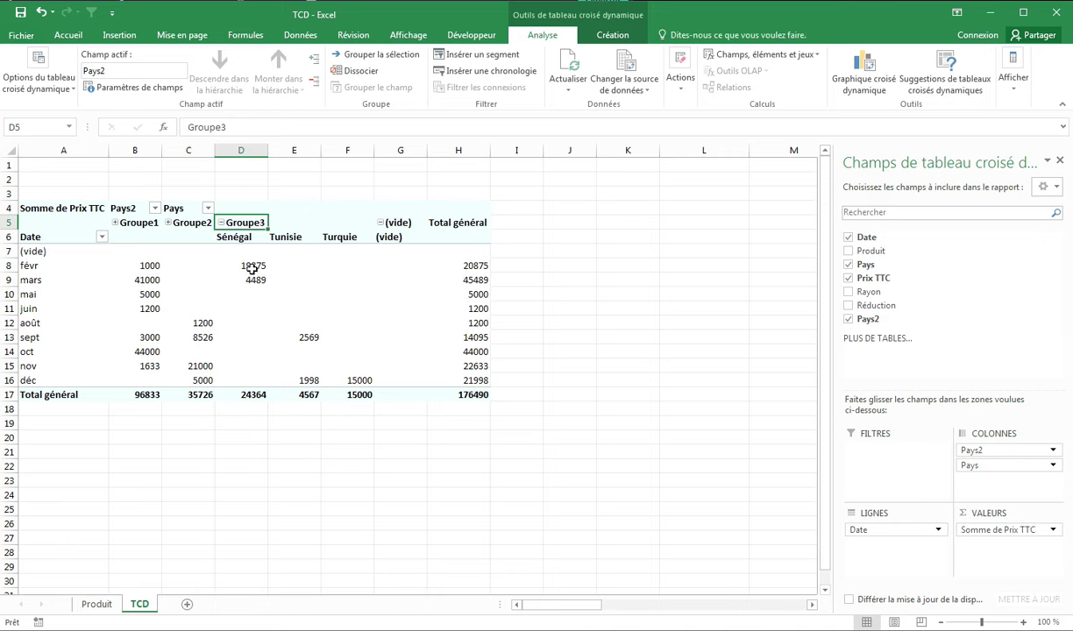
left_click_drag(250, 264, 355, 380)
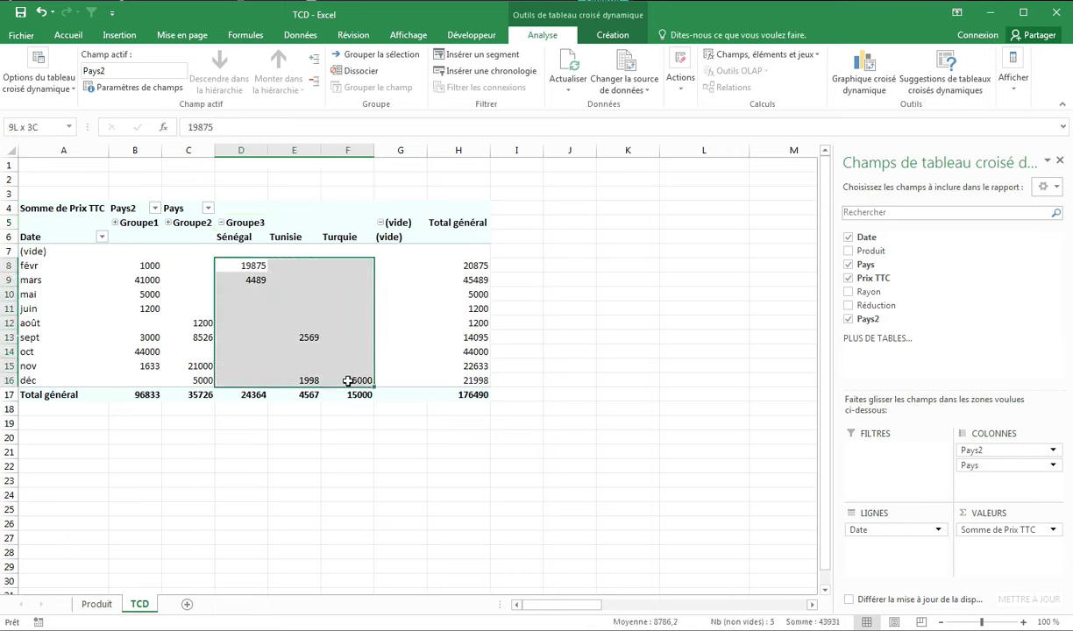
left_click(224, 224)
left_click(222, 223)
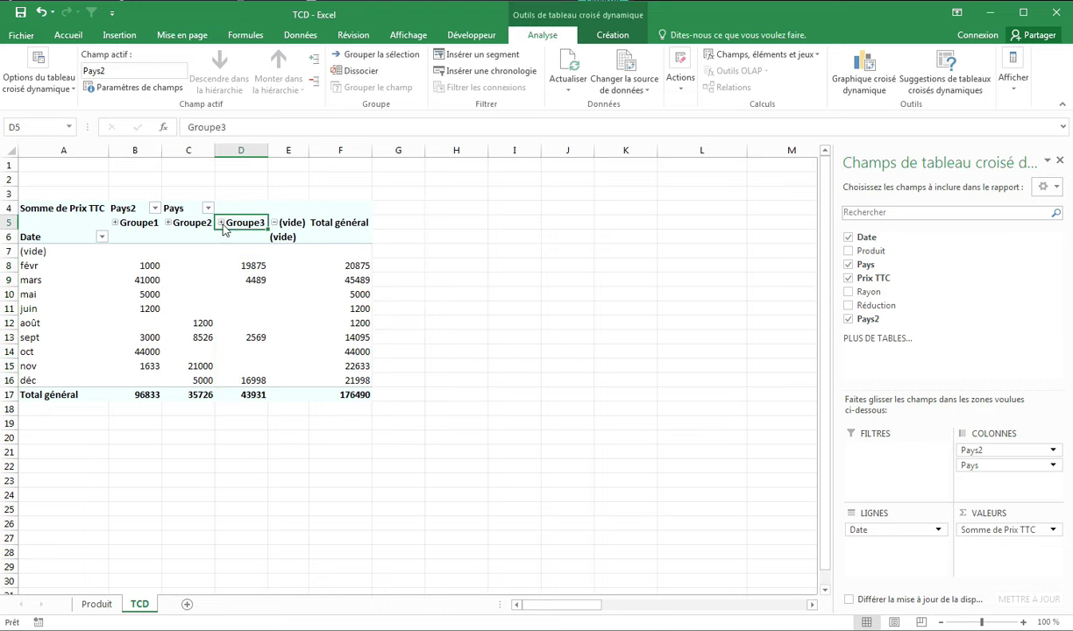
left_click(221, 223)
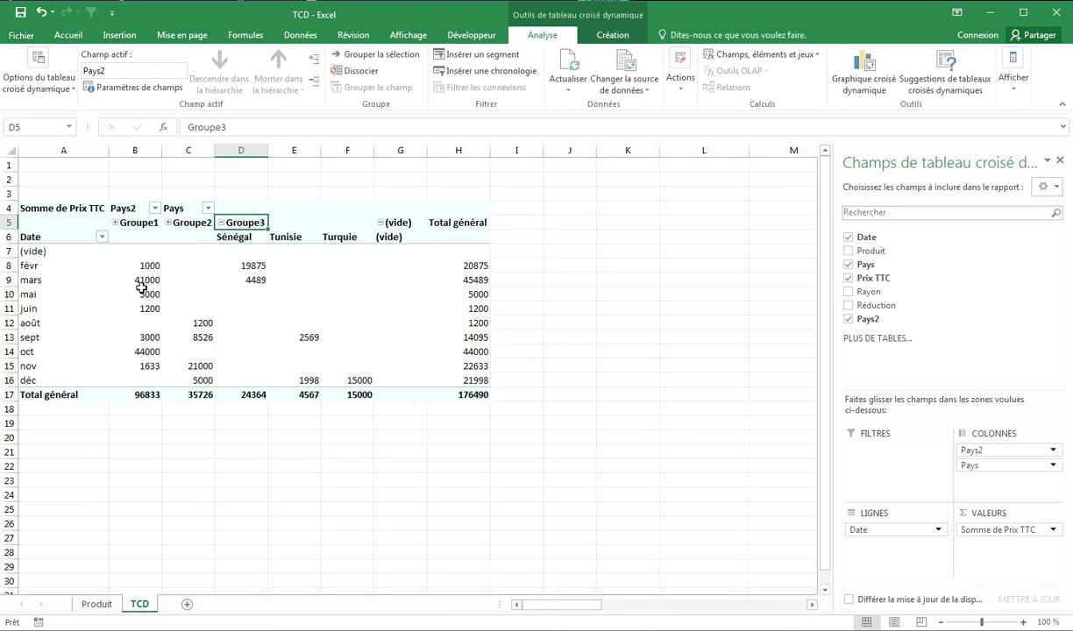
Select the month rows from juin to sept and try regrouping the Date field by Trimestres instead of Mois
left_click(44, 323)
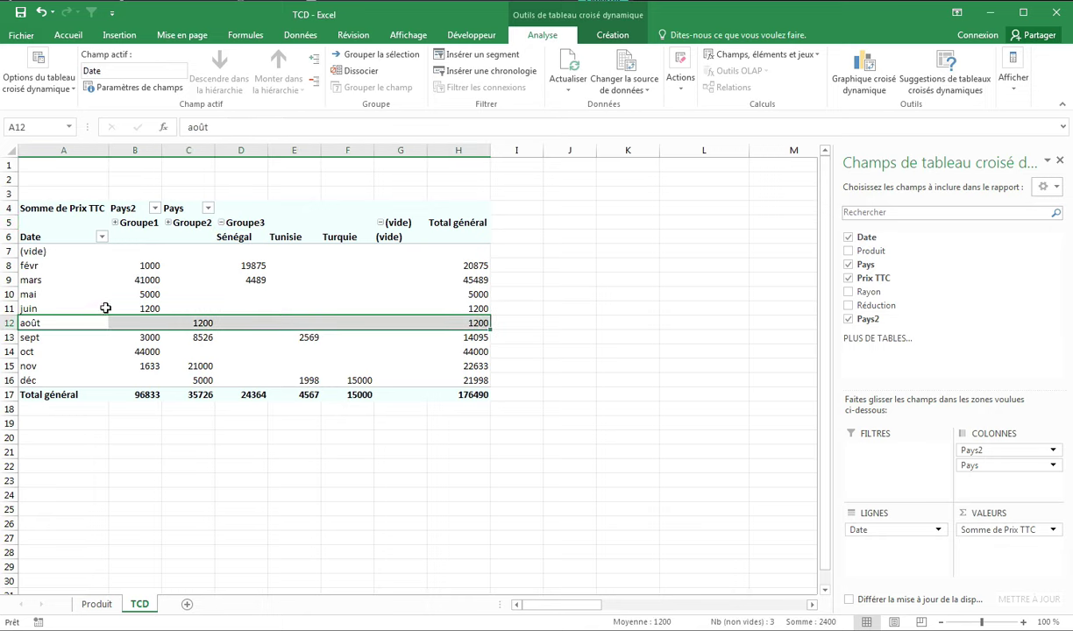
left_click(52, 265)
left_click_drag(51, 282, 33, 338)
left_click(379, 55)
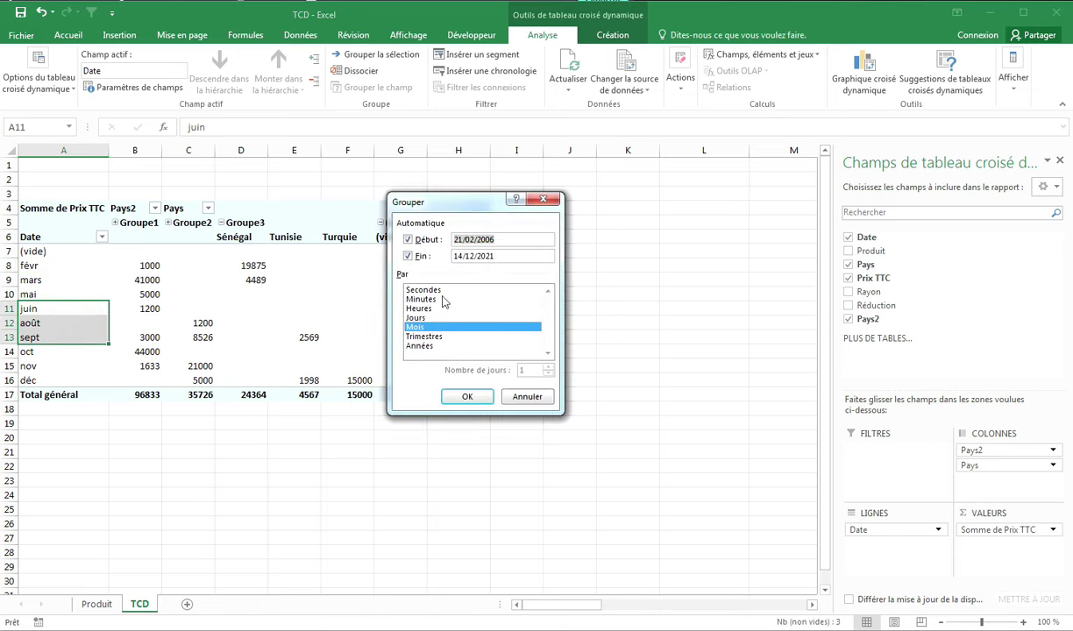
left_click(424, 337)
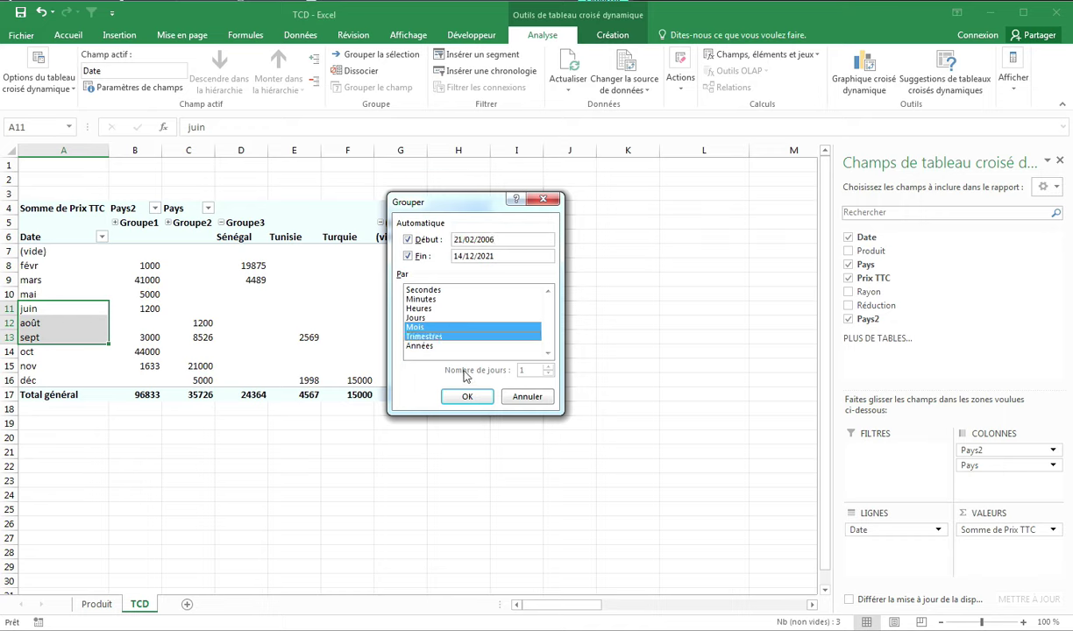
left_click(456, 392)
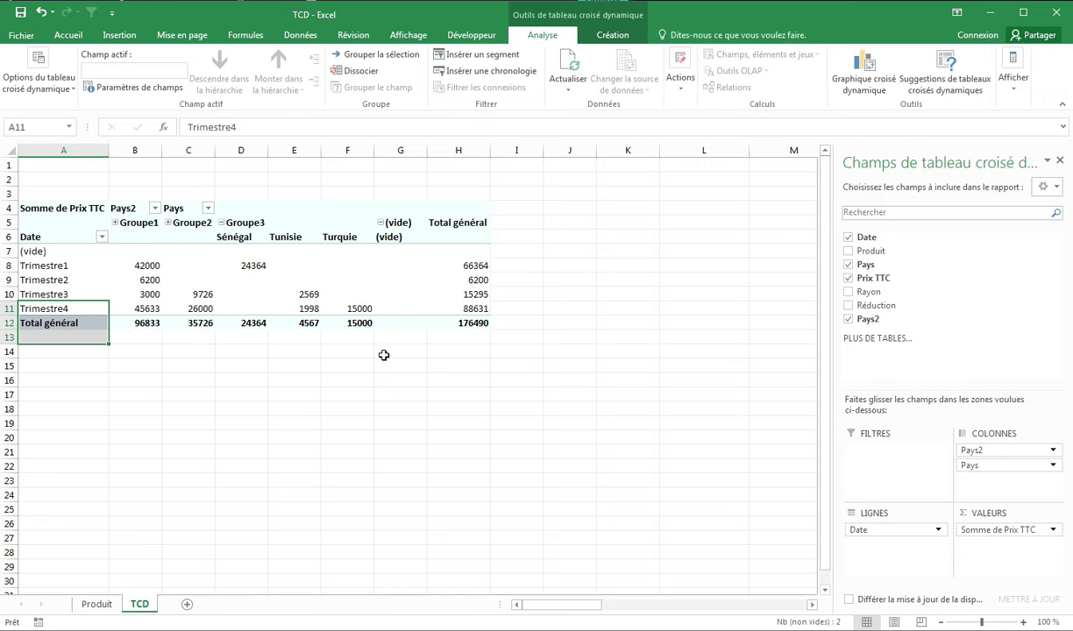
Undo the quarterly grouping of the Date field
left_click(74, 289)
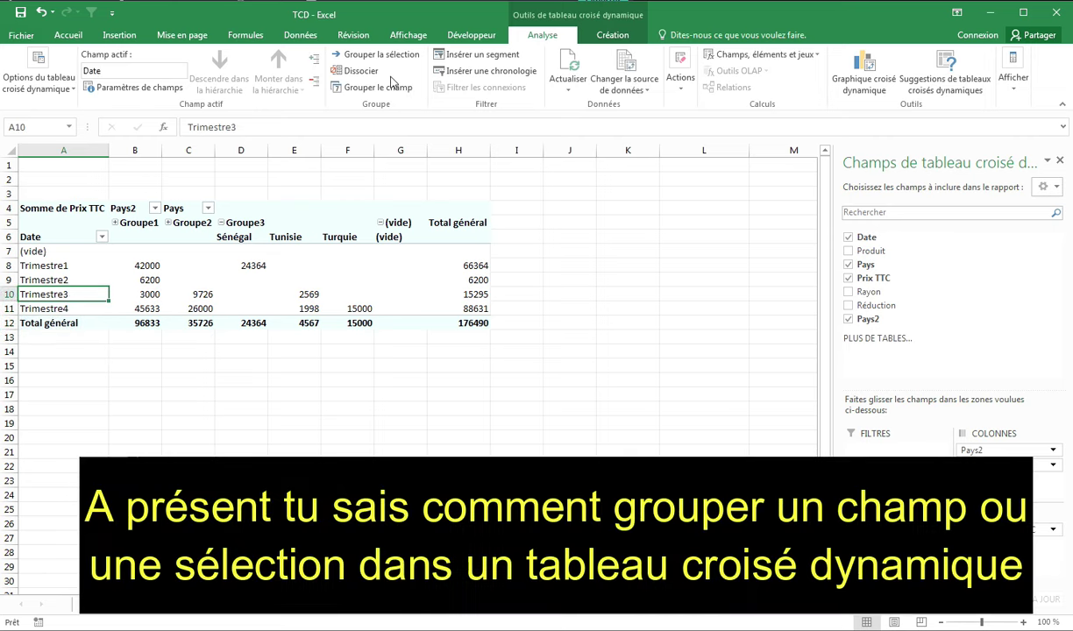
left_click(347, 365)
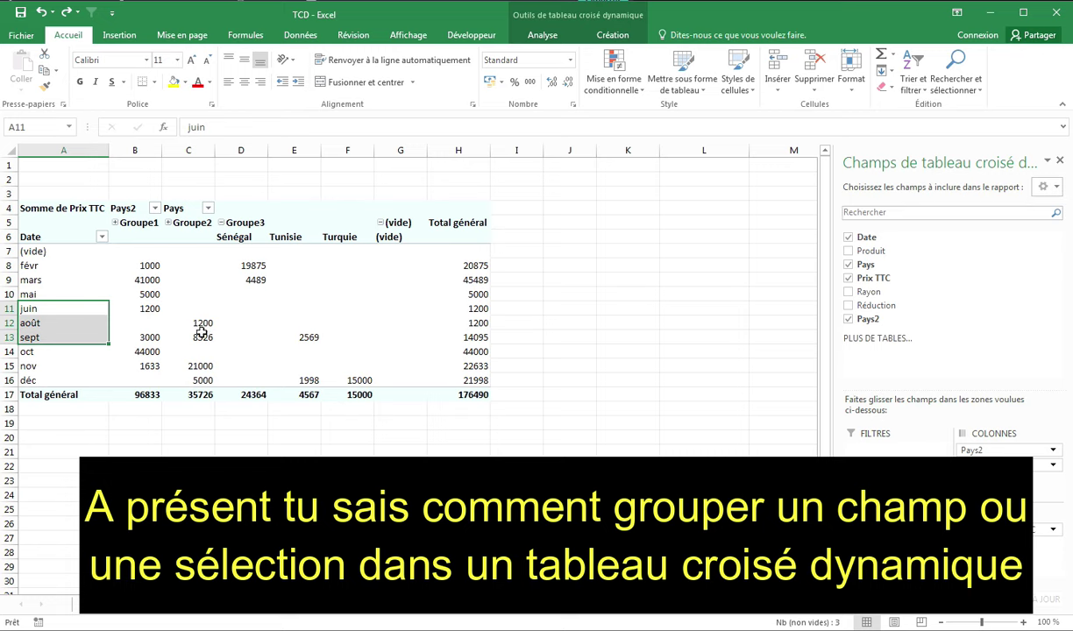
left_click(188, 309)
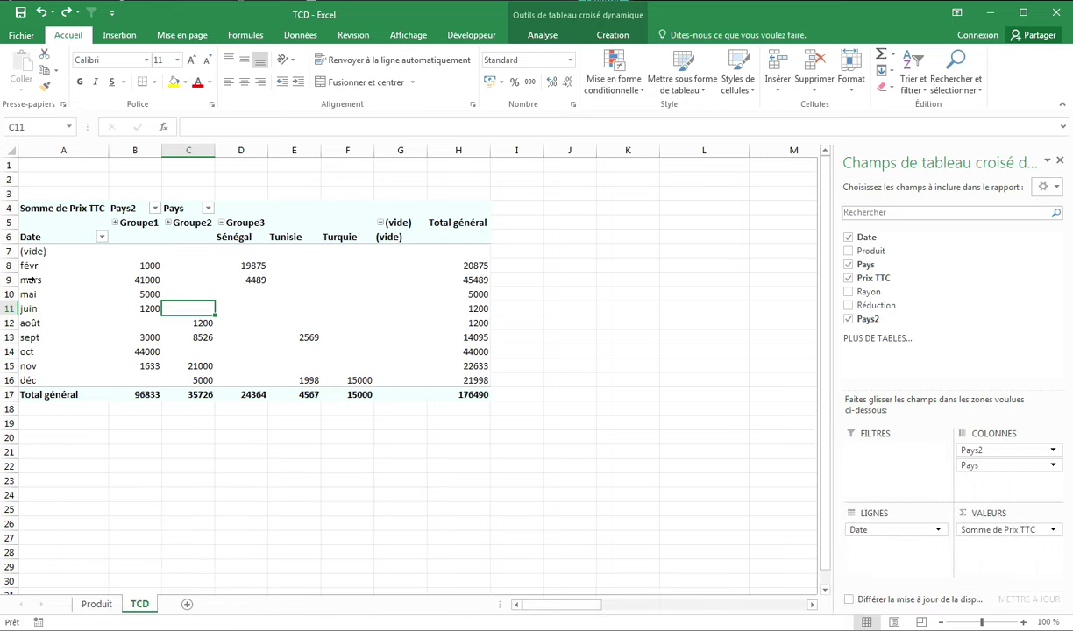
Regroup the whole Date field from one of its month labels, with Trimestres selected and Mois deselected
left_click(26, 323)
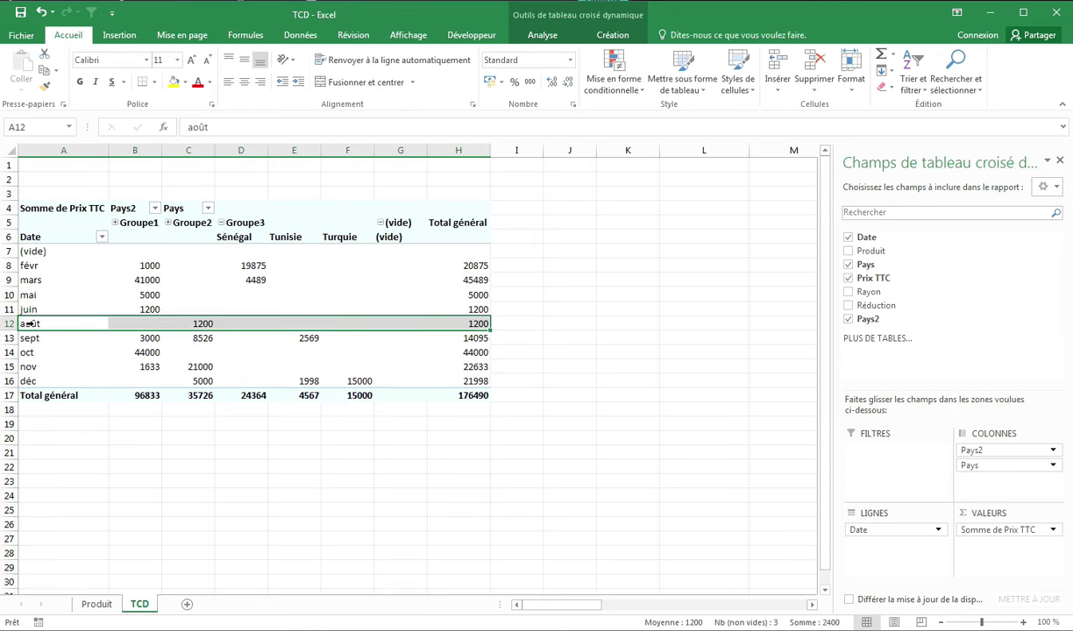
left_click(54, 295)
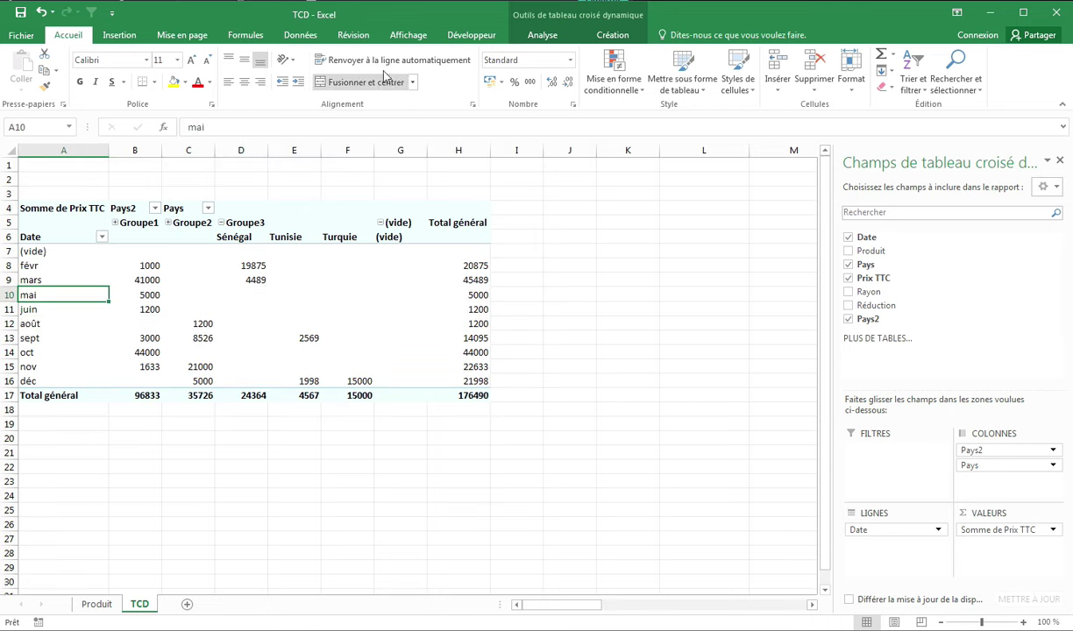
left_click(530, 35)
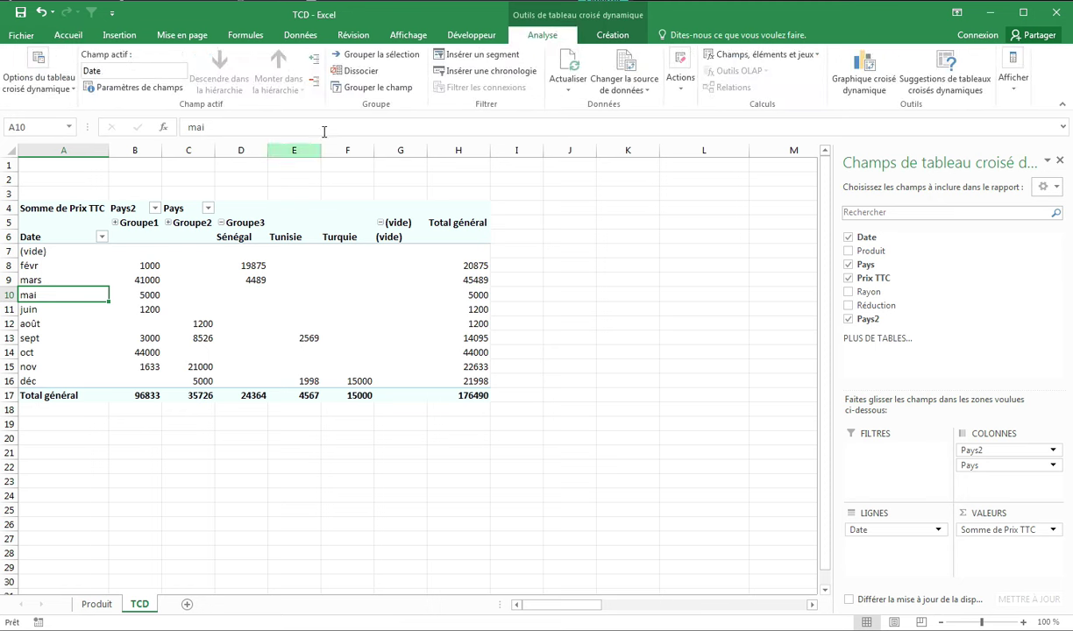
left_click(347, 86)
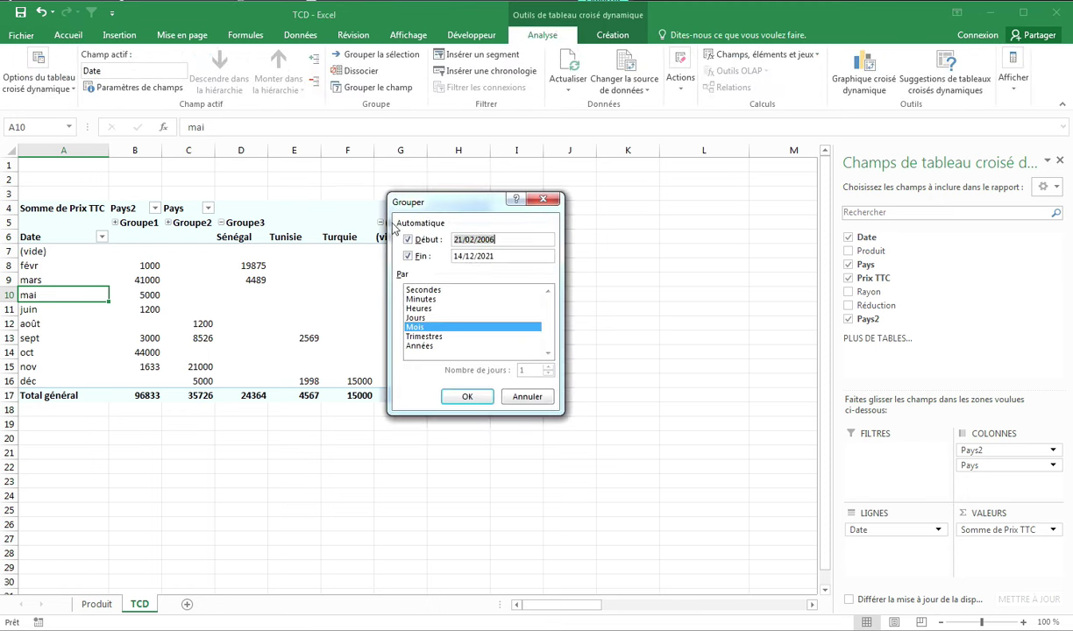
left_click(424, 336)
left_click(415, 327)
left_click(471, 397)
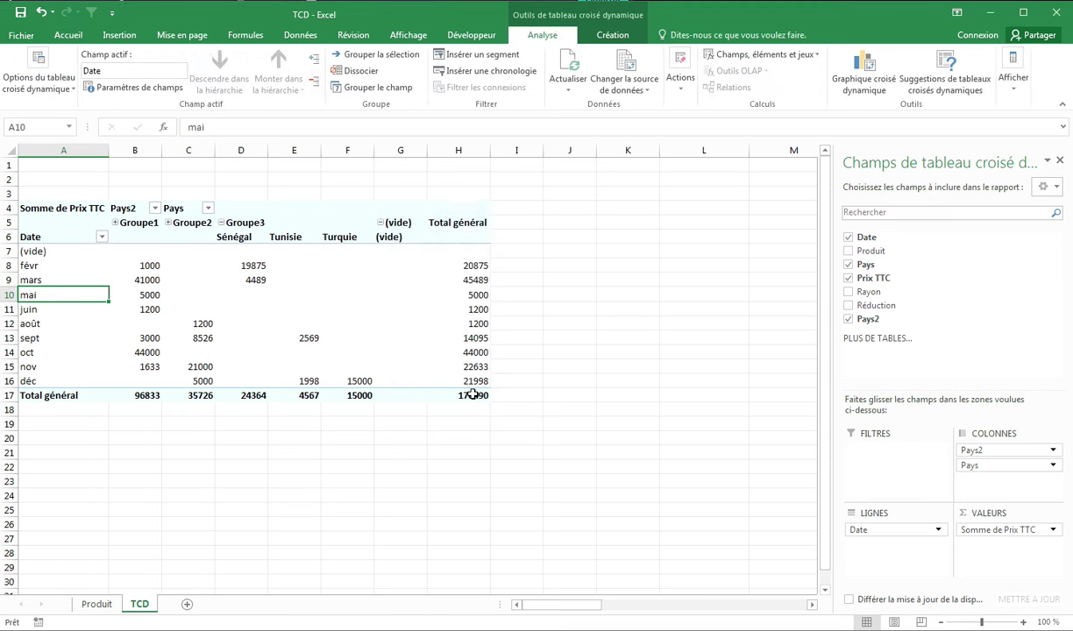
left_click(230, 407)
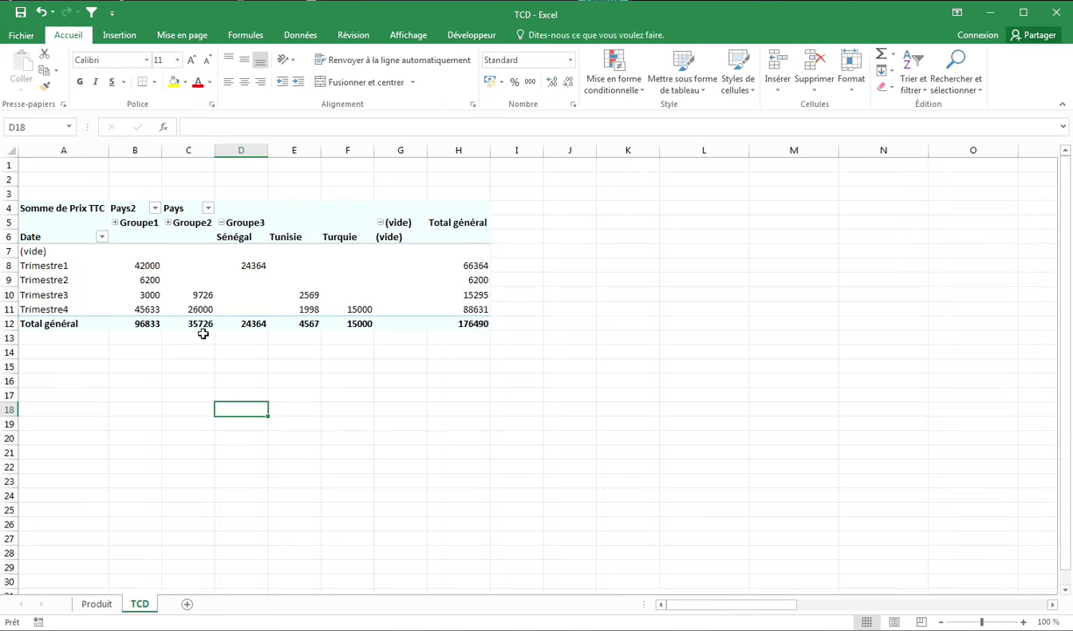